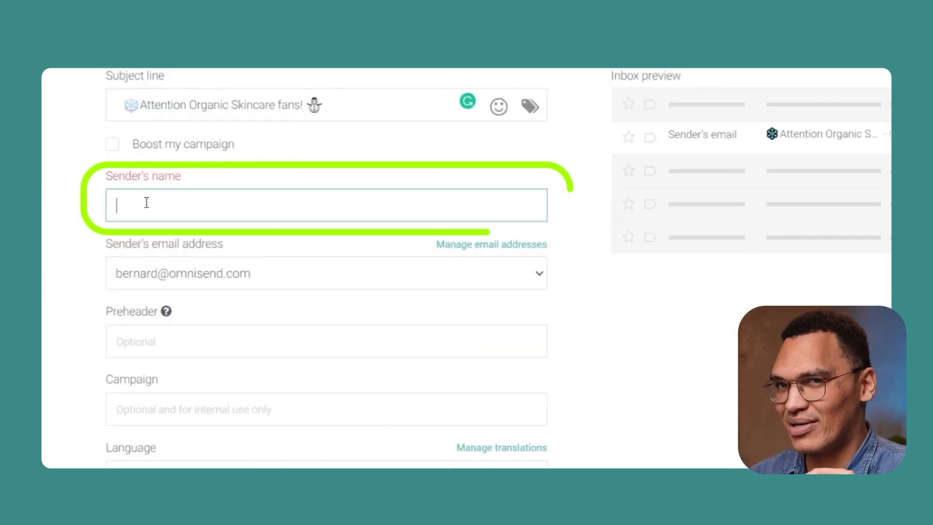
Step: Set the sender's name to Organic Skincare and the preheader to "We've got some great news for you!"
type("Organic Skincare")
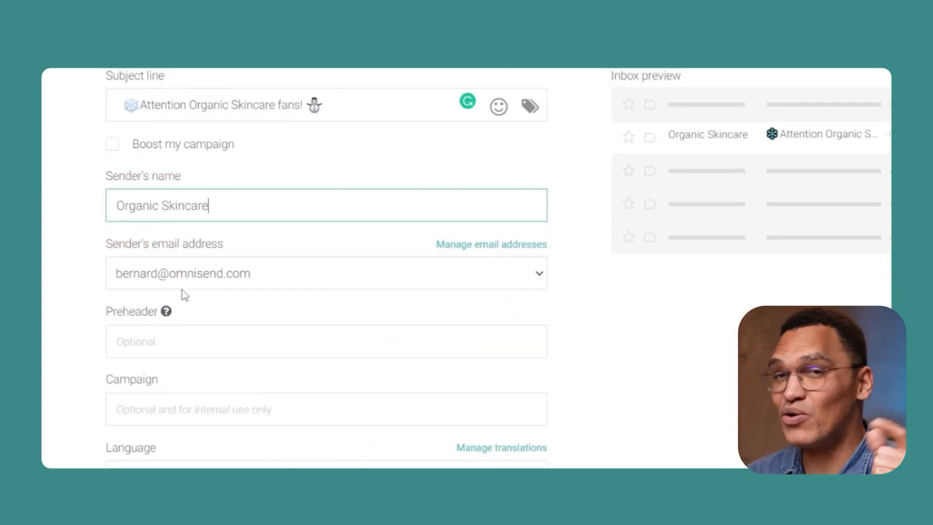
left_click(171, 341)
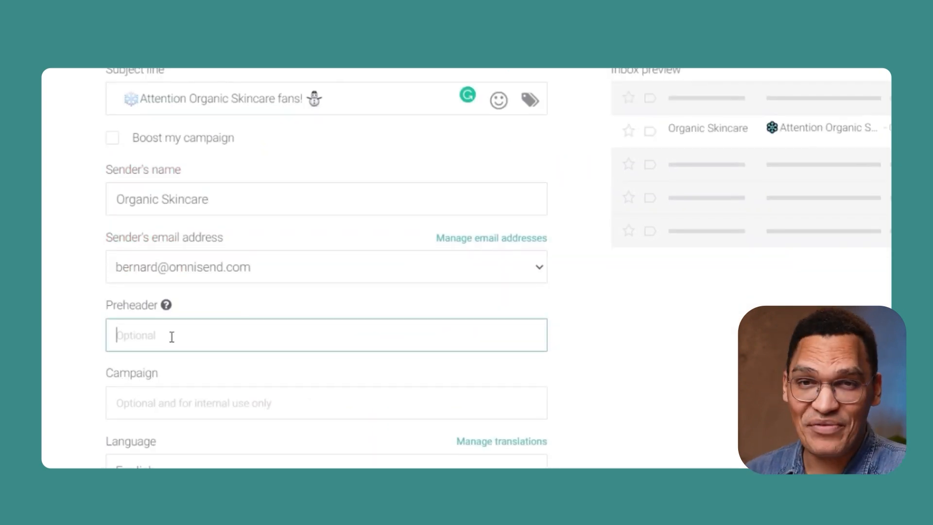
type("We've got some great news for you!")
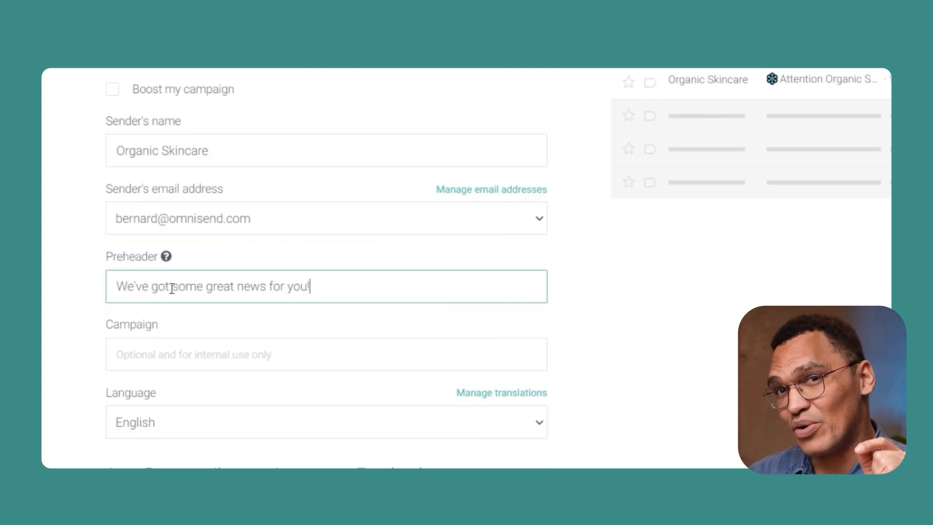
Step: Name the campaign "My first email campaign" for internal use
left_click(164, 359)
type("My")
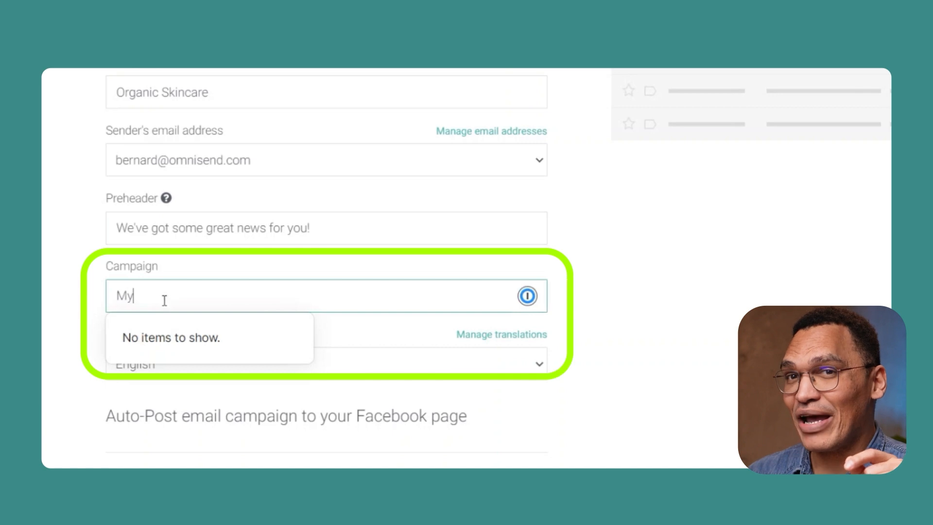
type(" first email campaign")
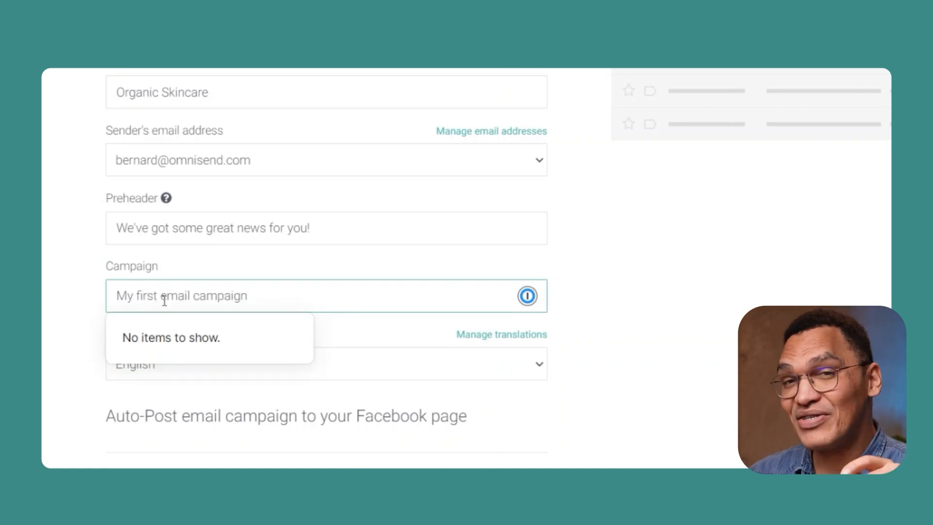
left_click(52, 200)
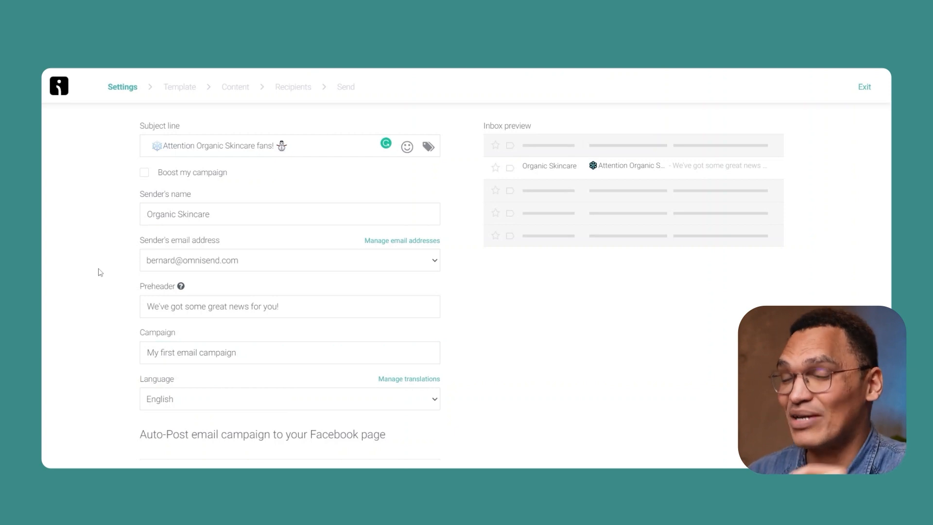
Step: Turn on Boost my campaign with the booster subject line "Spring 2023 sneak-peek surprise-just for you!" followed by a gift emoji
left_click(144, 173)
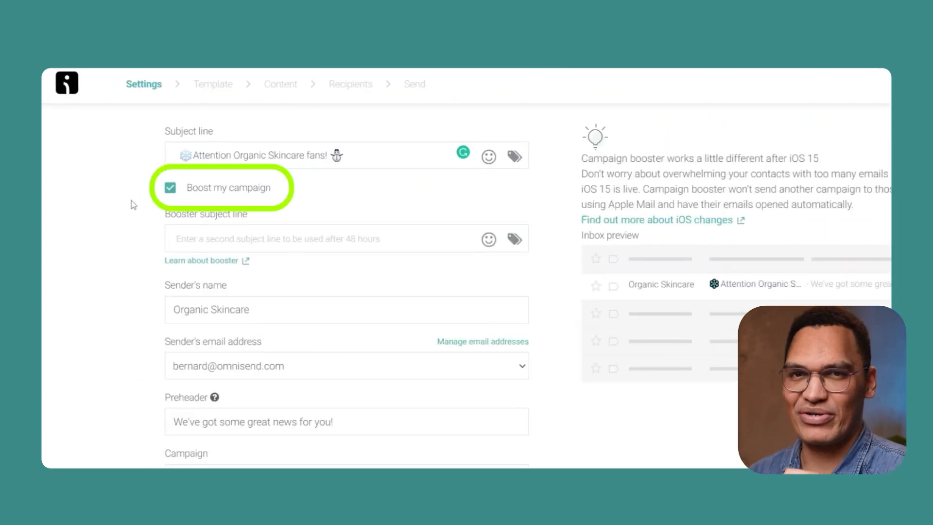
left_click(191, 241)
type("Spring 2023 sneak-peek surprise-just for you! 🎁")
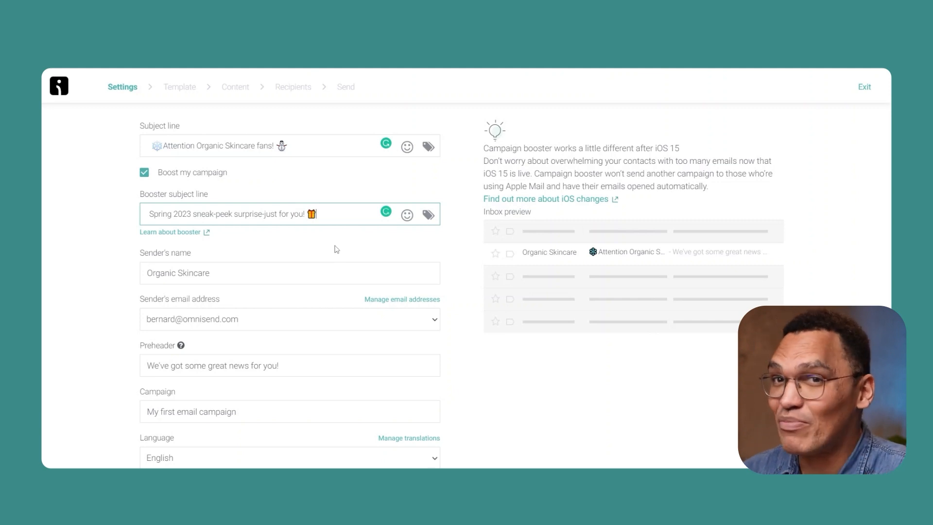
Step: Continue to the email templates, browse them, and use the Announce a sale template
scroll(130, 287, "down", 6)
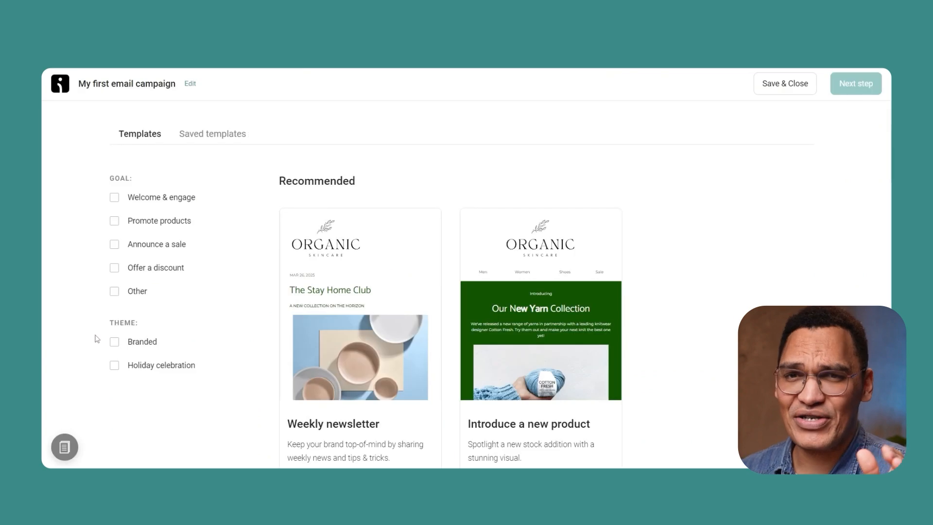
left_click(115, 343)
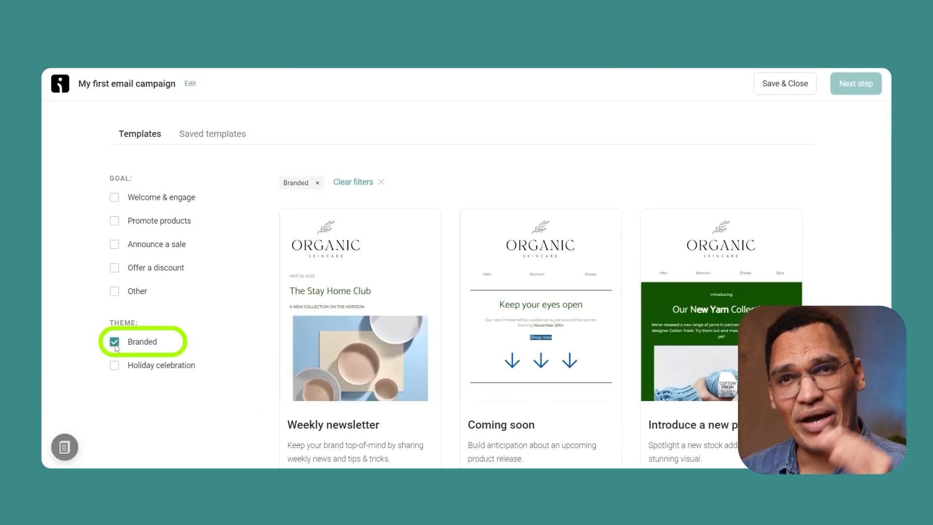
left_click(115, 343)
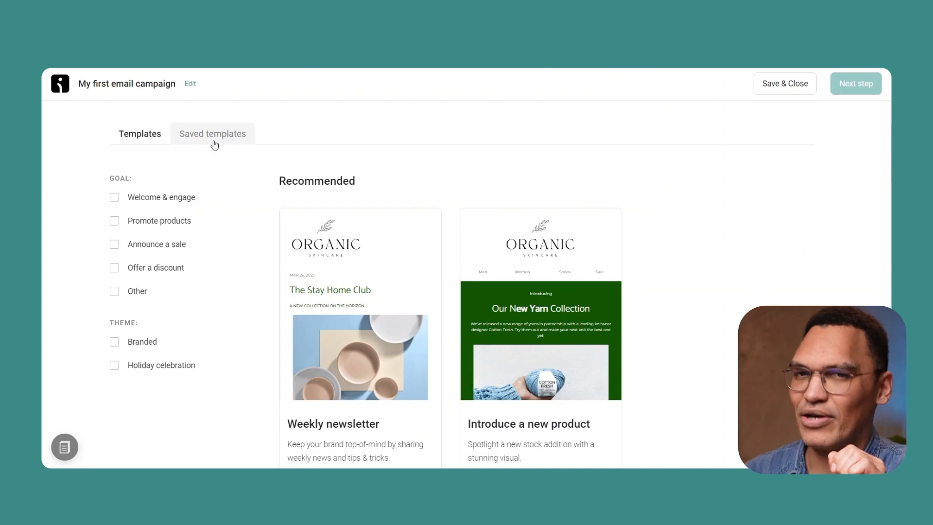
scroll(43, 240, "down", 7)
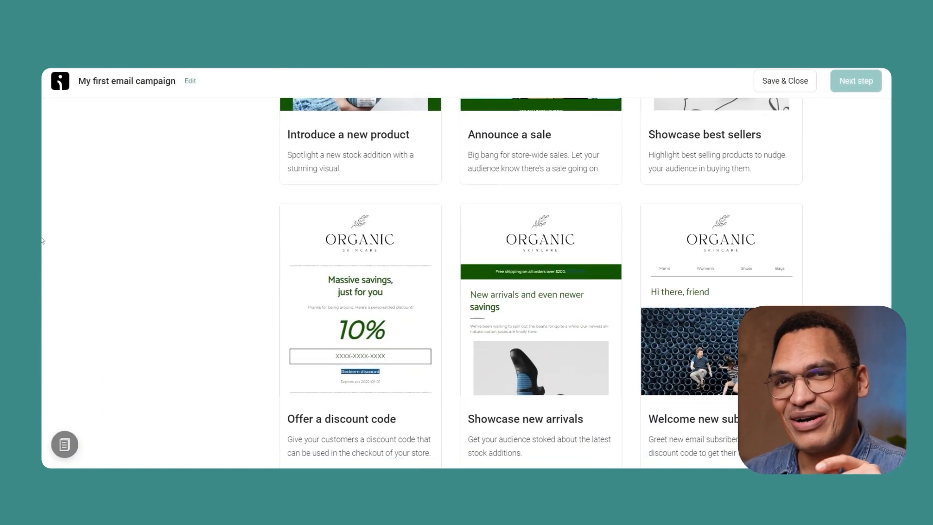
scroll(43, 241, "up", 4)
scroll(42, 241, "up", 1)
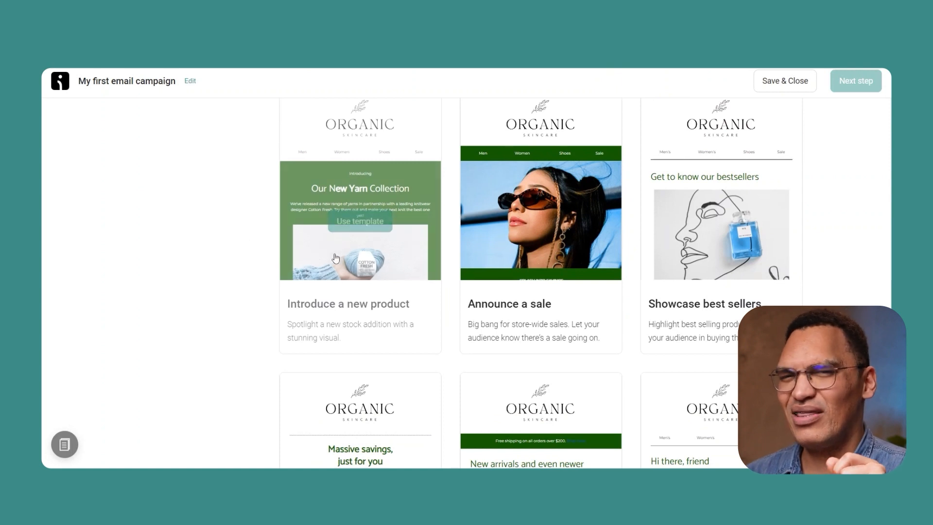
mouse_move(512, 308)
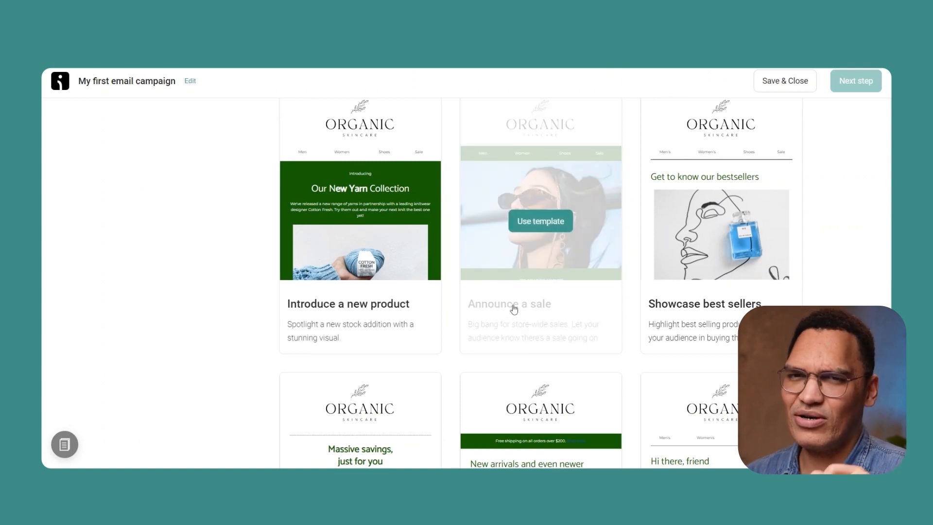
left_click(553, 230)
Step: Add a discount code block above the Shop now button, and open the image library and the Mega Moist 7 Cream price for editing
left_click_drag(209, 362, 458, 279)
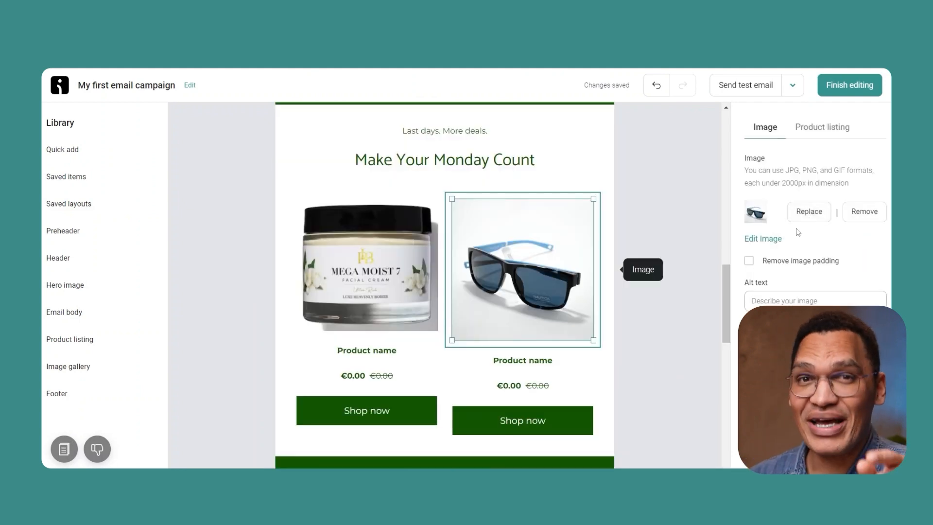
left_click(801, 215)
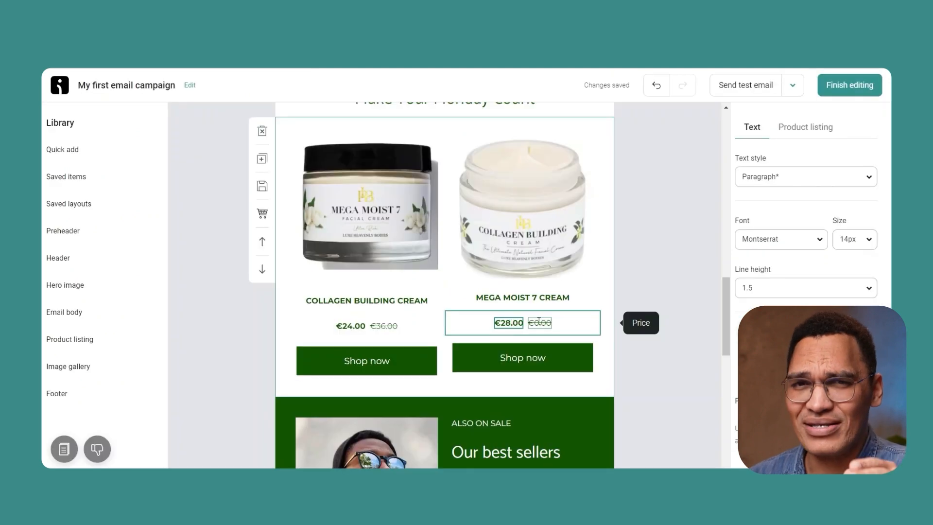
left_click(537, 323)
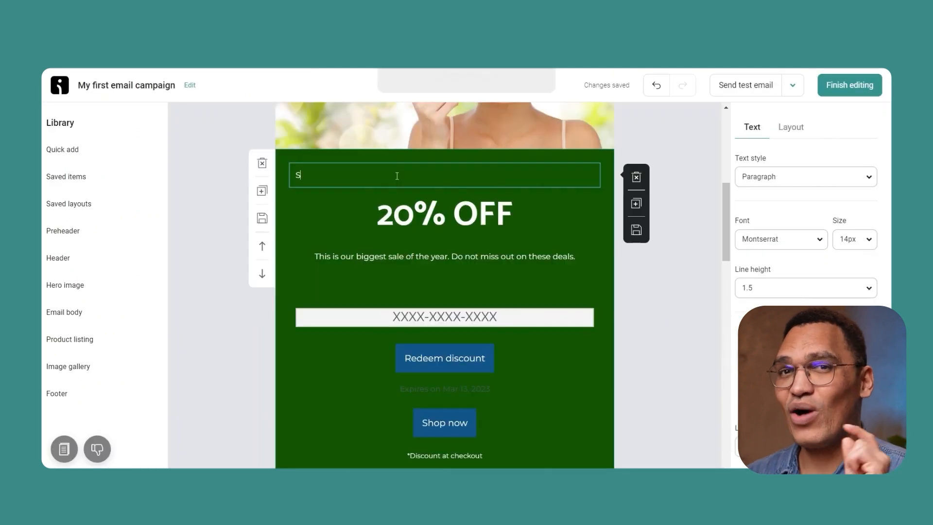
Step: Change the line above the 20% OFF heading to "SPRING IS IN THE AIR!" and replace the text below it with the spring skincare 48-hour offer
type("PRING IS IN THE AIR")
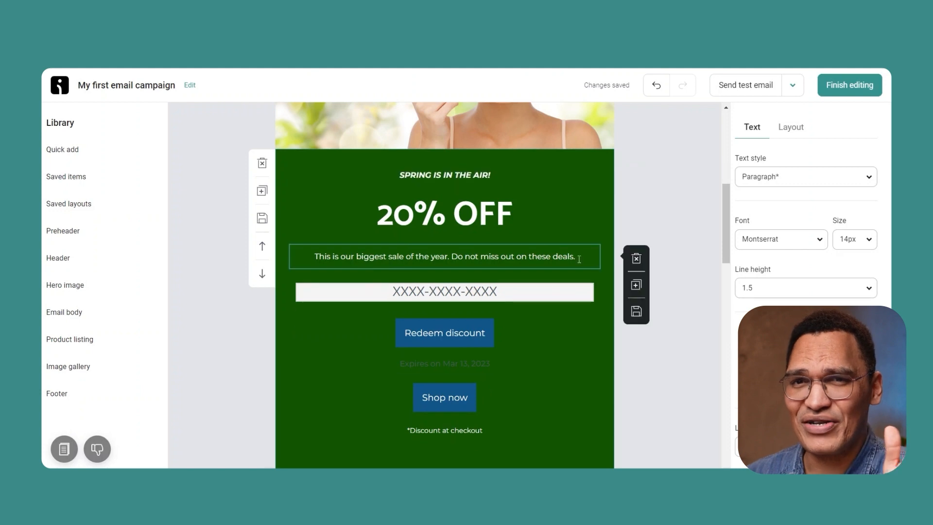
left_click_drag(576, 256, 311, 256)
type("The birds are chirping, the flowers are blooming! It's finally time to refresh your skincare routine and get ready for the new season.  For the next 48 hours, we're giving you 20% OFF for your next order!")
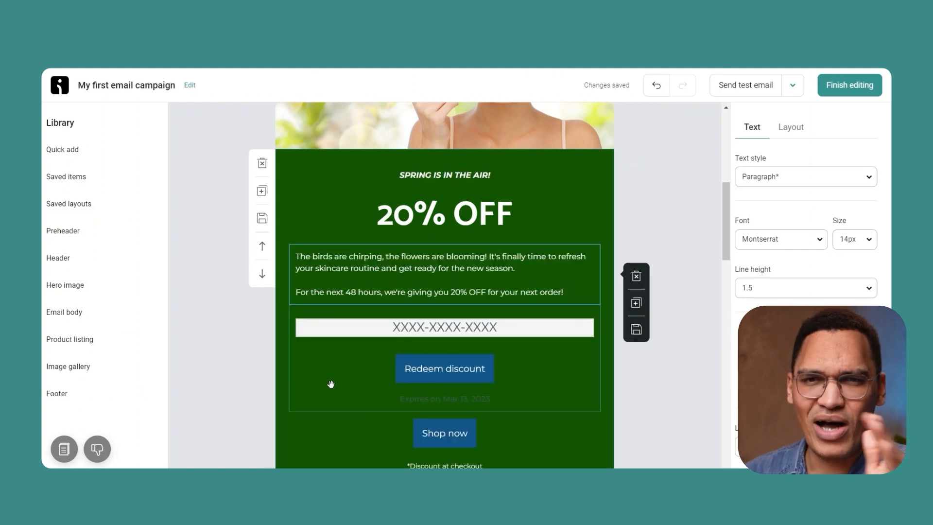
left_click(249, 409)
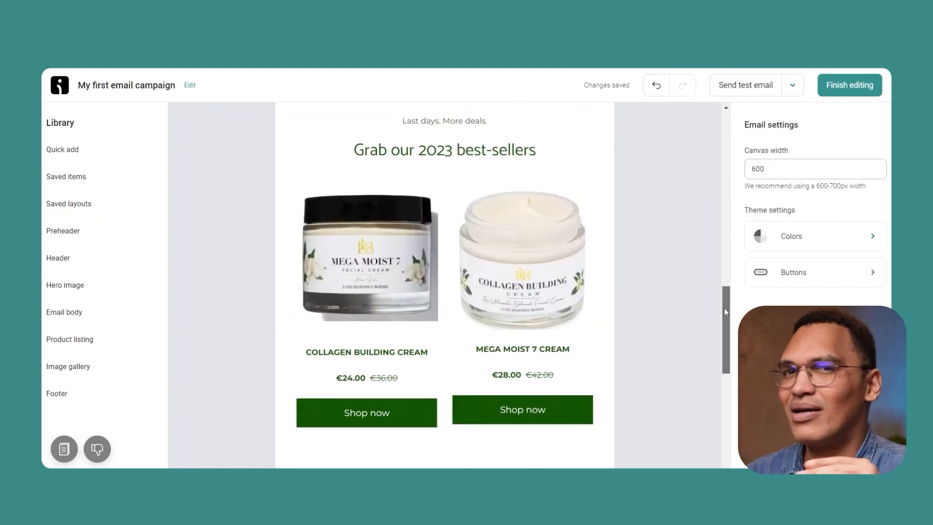
Step: Review the email from the top and preview it in the desktop and mobile views
left_click_drag(726, 308, 733, 137)
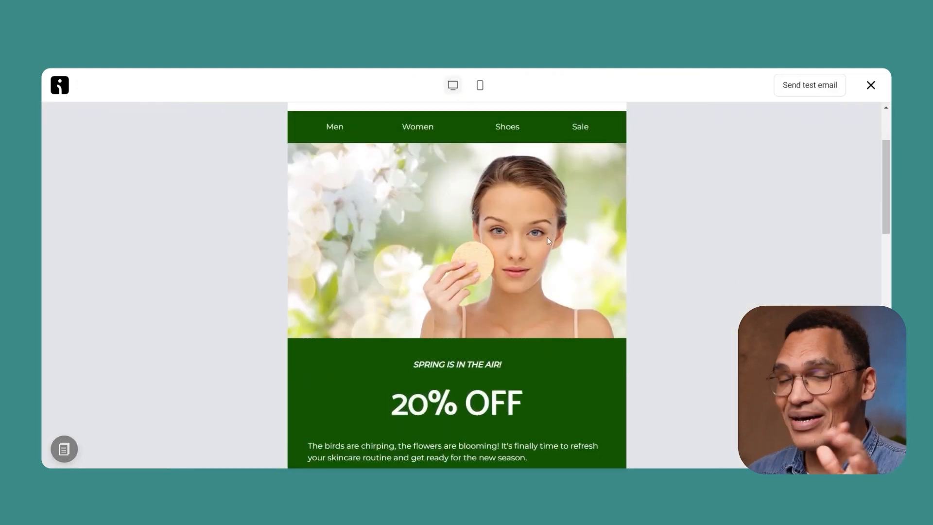
scroll(547, 237, "down", 7)
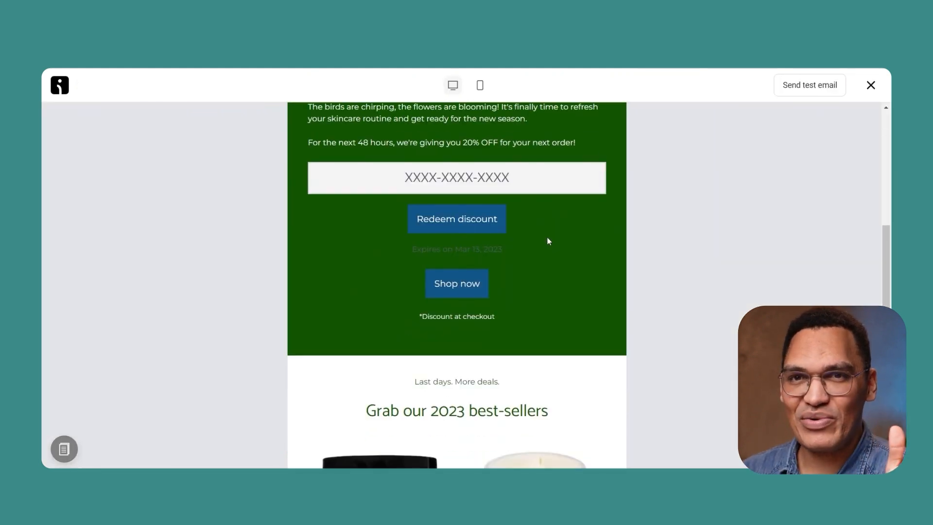
scroll(545, 226, "up", 5)
left_click(480, 87)
scroll(544, 199, "up", 5)
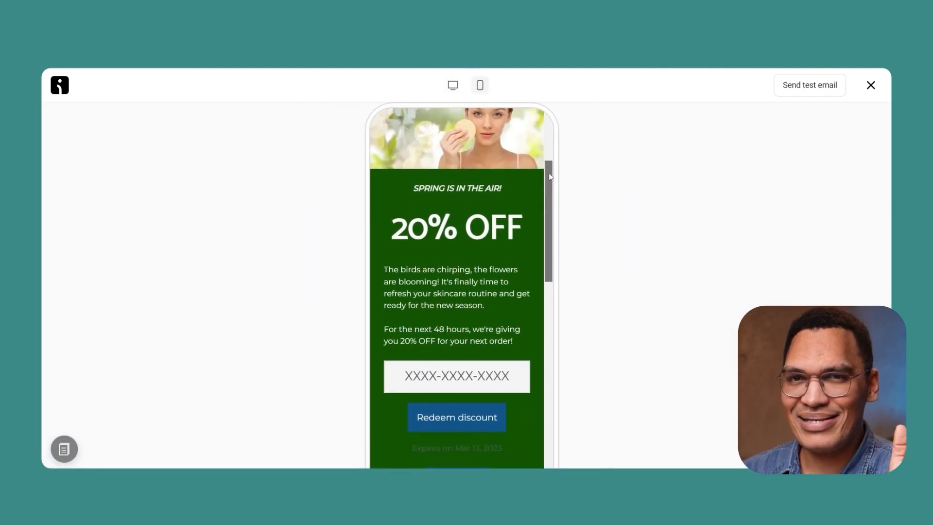
Step: Send a test email to the sender's own address and close the preview
left_click(810, 90)
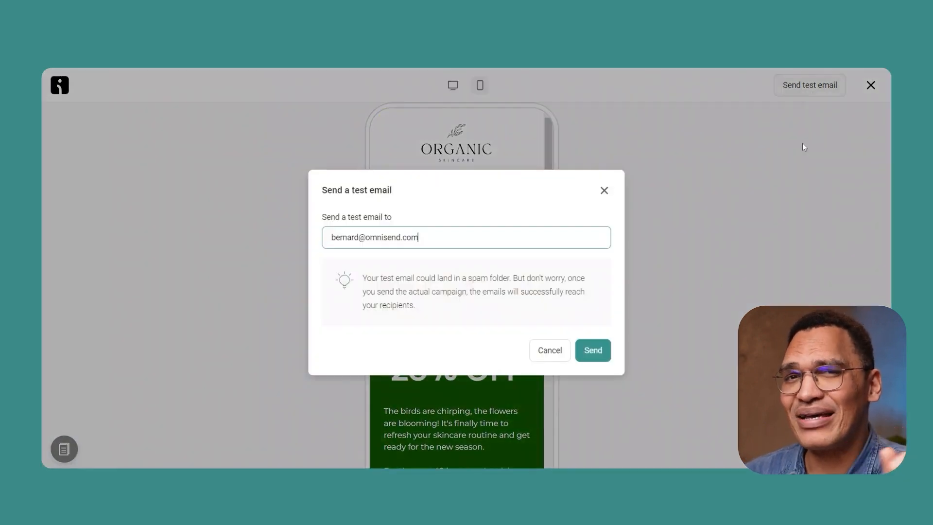
left_click(588, 350)
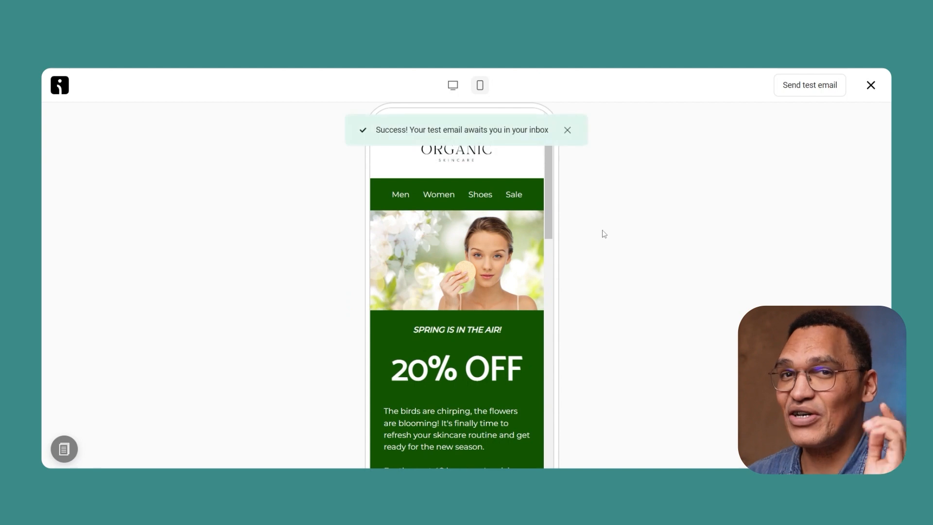
key("Escape")
Step: Save the email design as a new template with a name beginning "Spr"
left_click(793, 85)
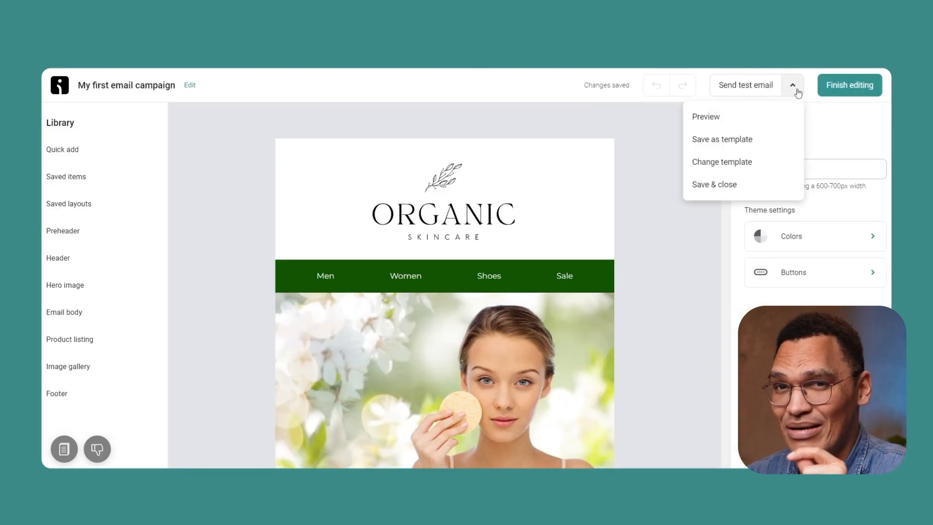
left_click(782, 140)
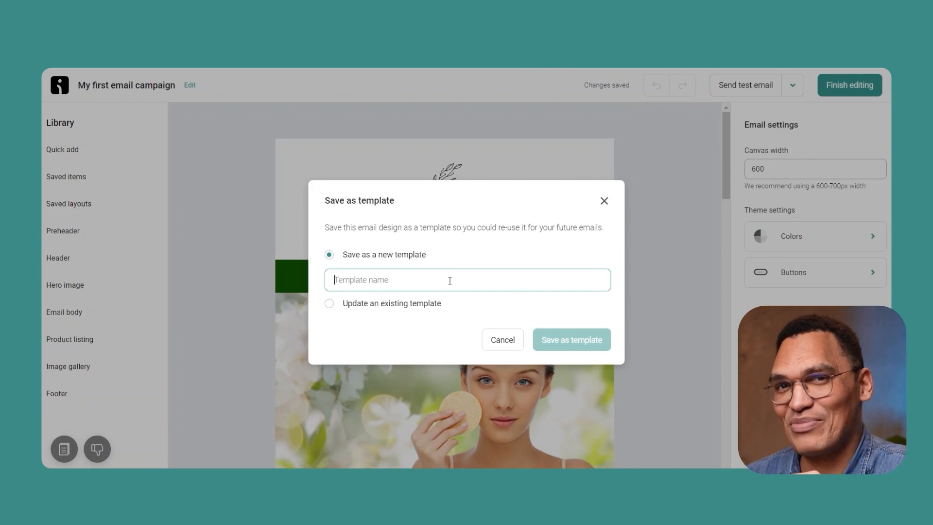
type("Spr")
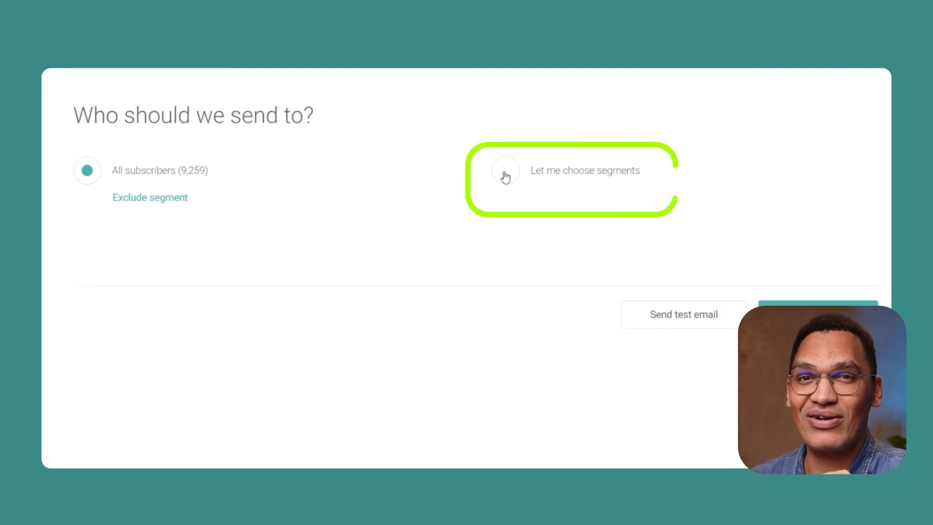
Step: Restrict the recipients to chosen segments and select Most engaged email subscribers as the first segment
left_click(505, 176)
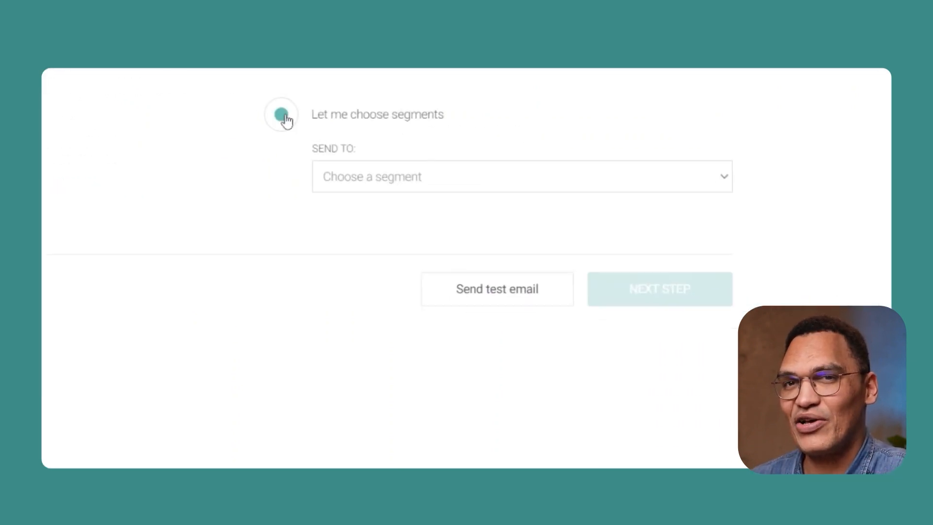
left_click(389, 177)
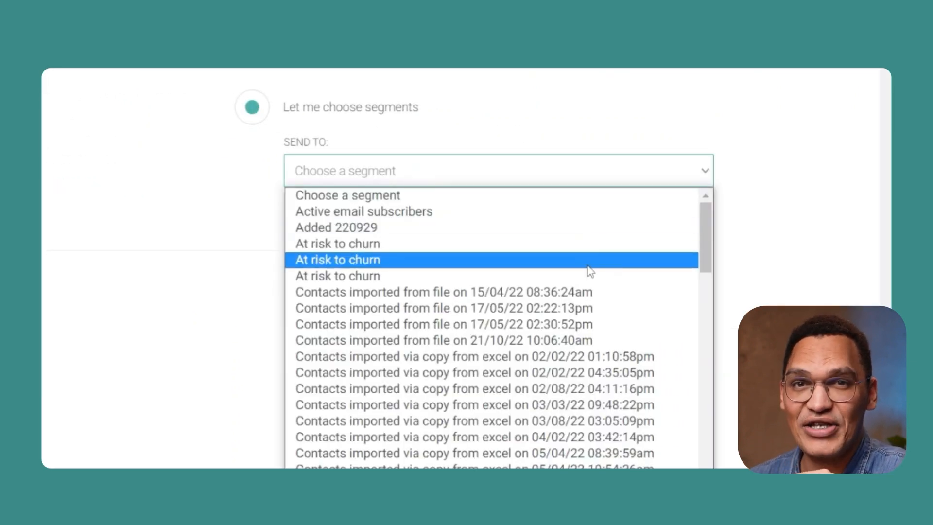
scroll(589, 270, "down", 10)
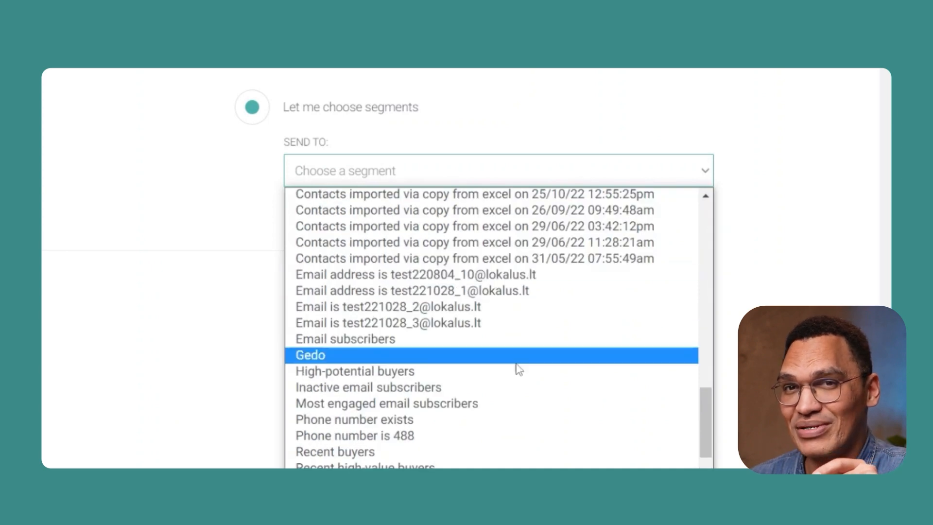
left_click(516, 402)
Step: Include the Recent high-value buyers and Active email subscribers segments among the recipients
left_click(413, 217)
left_click(677, 217)
scroll(611, 330, "down", 10)
left_click(549, 340)
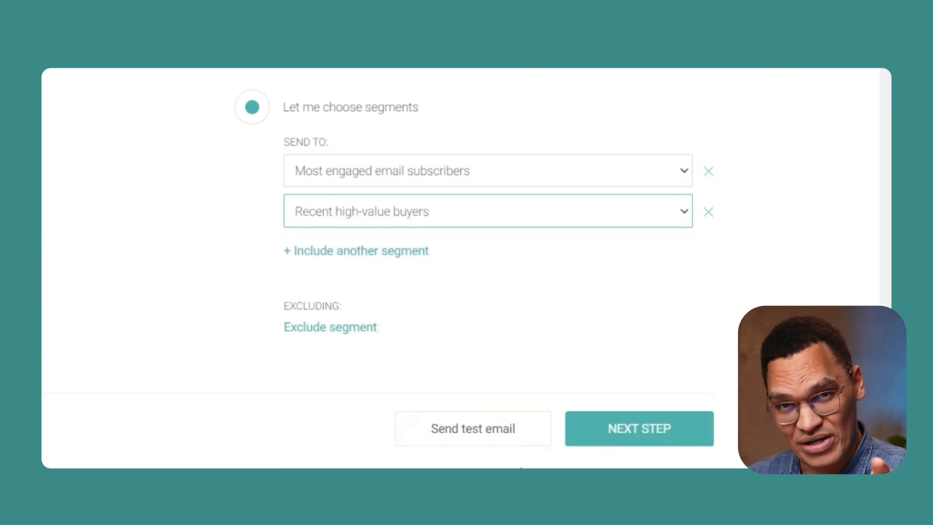
left_click(416, 257)
left_click(642, 249)
scroll(643, 232, "down", 10)
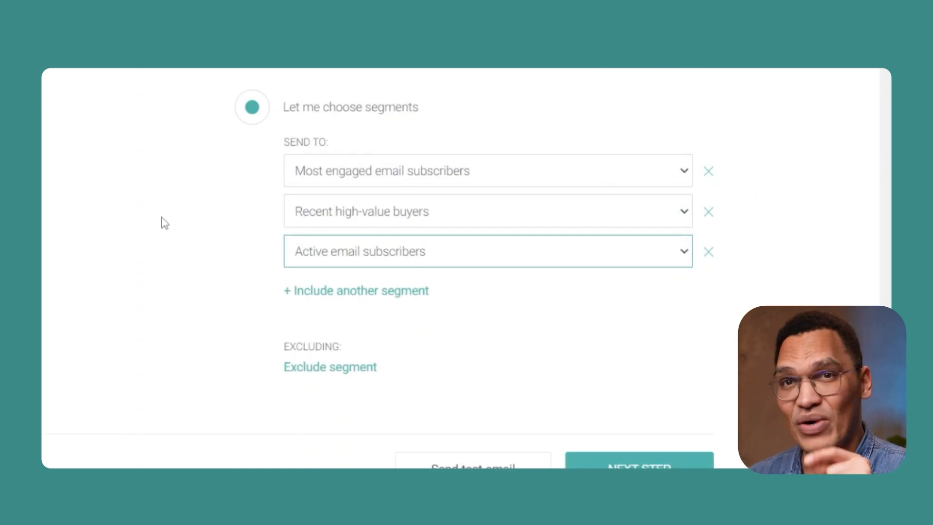
Step: Exclude the Inactive email subscribers segment and proceed to the sending stage of the campaign
left_click(331, 367)
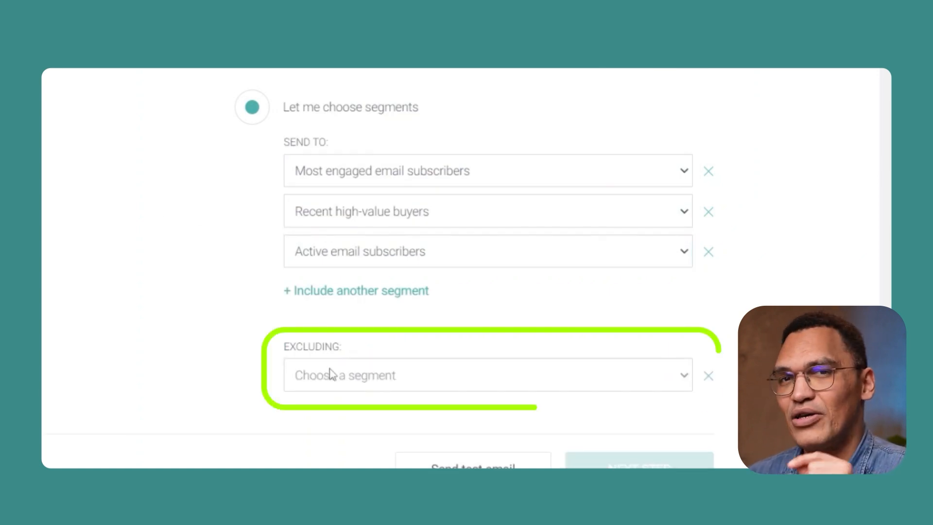
left_click(640, 381)
scroll(571, 204, "down", 5)
left_click(570, 204)
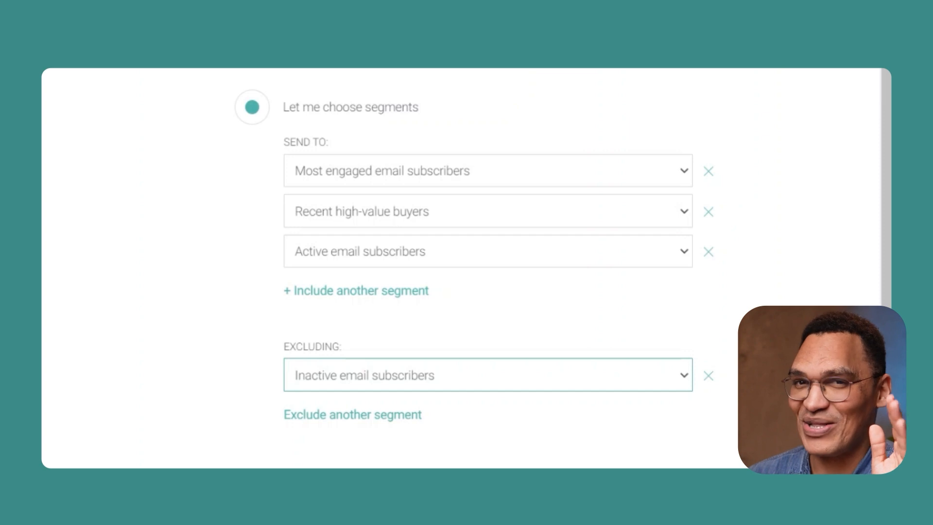
left_click(813, 293)
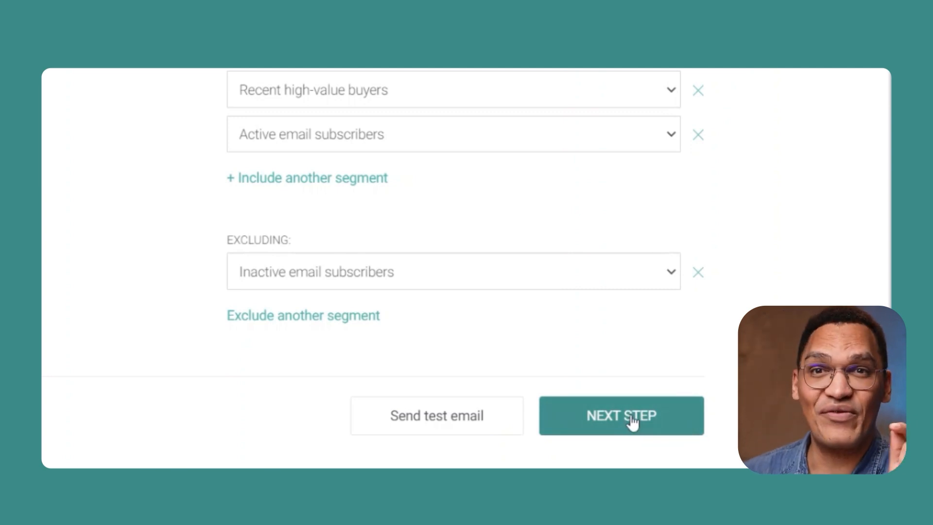
left_click(631, 423)
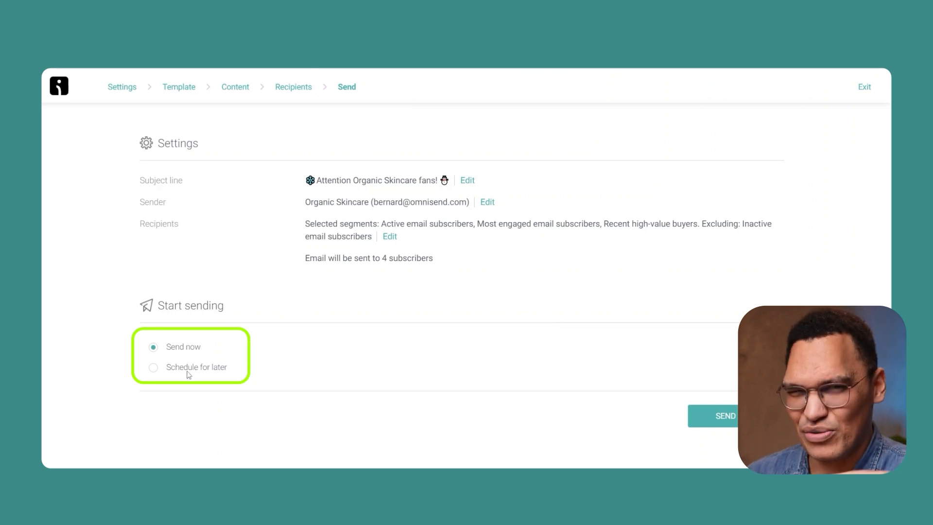
Step: Try scheduling the campaign for later, checking the date picker and switching between the subscriber's and the sender's time zone
left_click(152, 372)
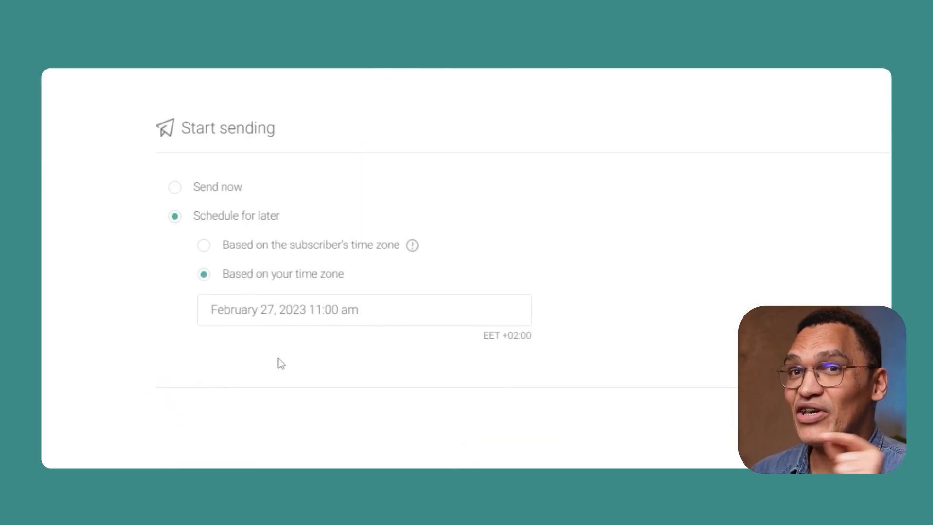
left_click(424, 317)
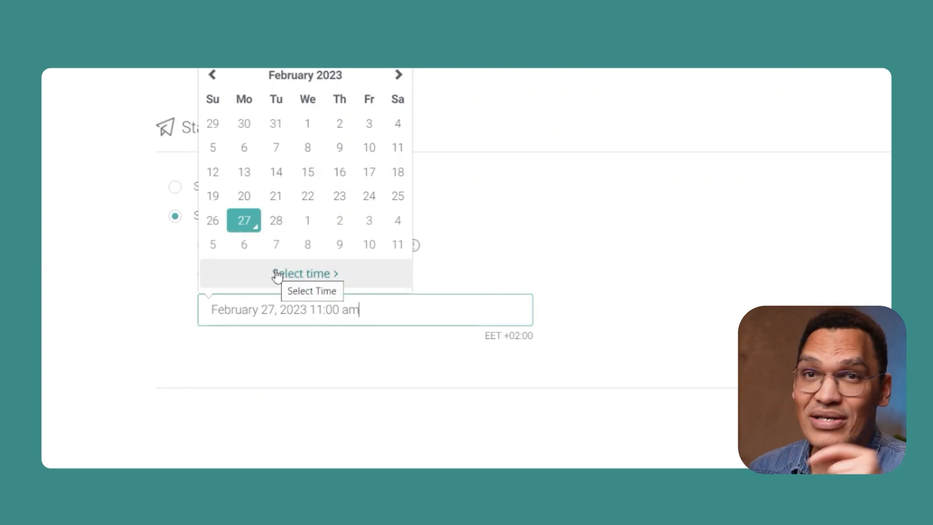
left_click(531, 267)
left_click(205, 246)
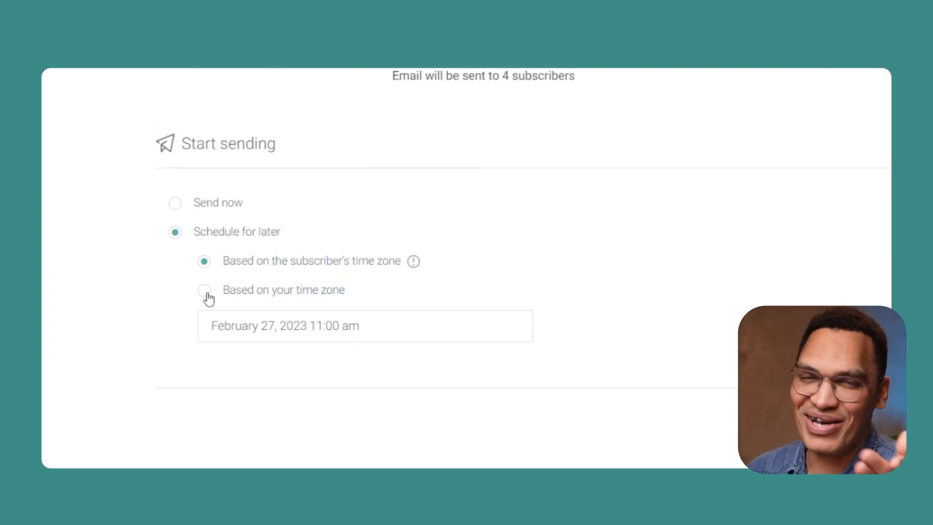
left_click(205, 290)
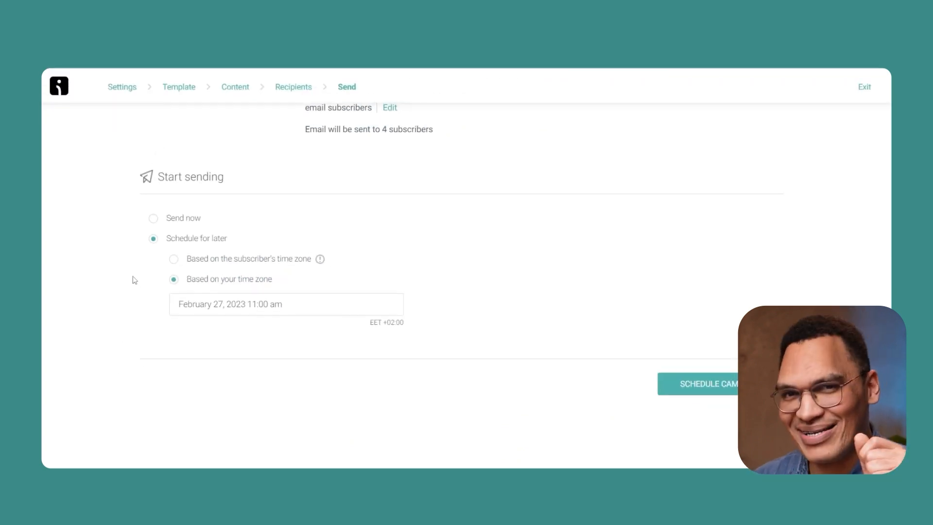
Step: Set the campaign to go out immediately and send it to the selected recipients
left_click(153, 217)
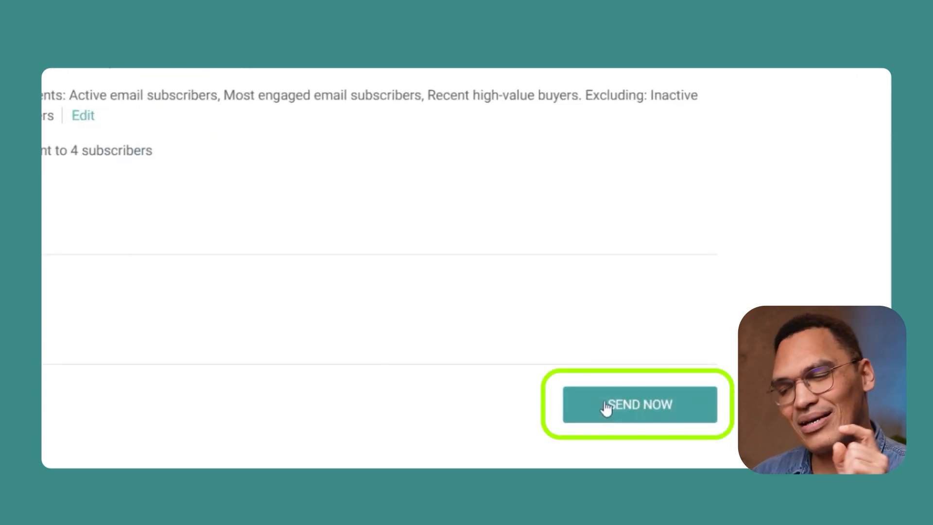
left_click(611, 407)
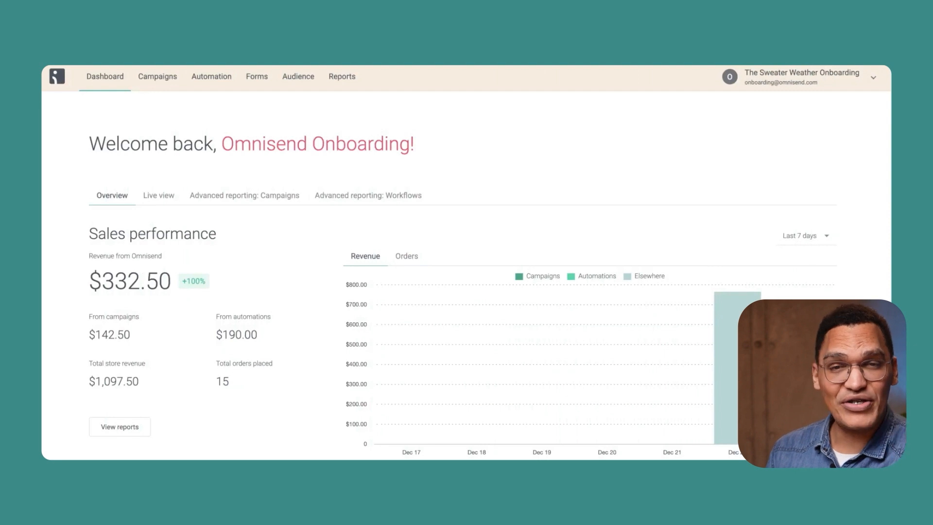
Step: Examine the sales performance and audience growth sections of the account's dashboard overview
scroll(463, 286, "down", 1)
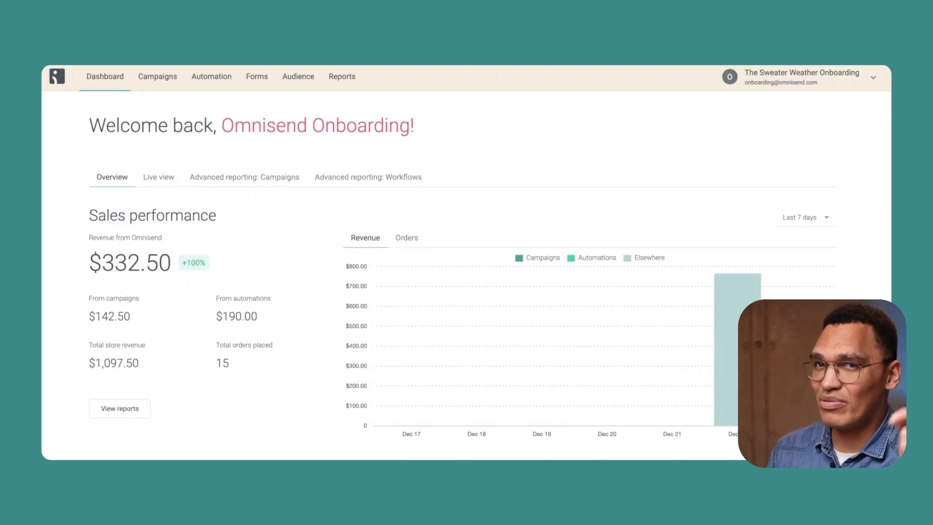
scroll(462, 286, "up", 1)
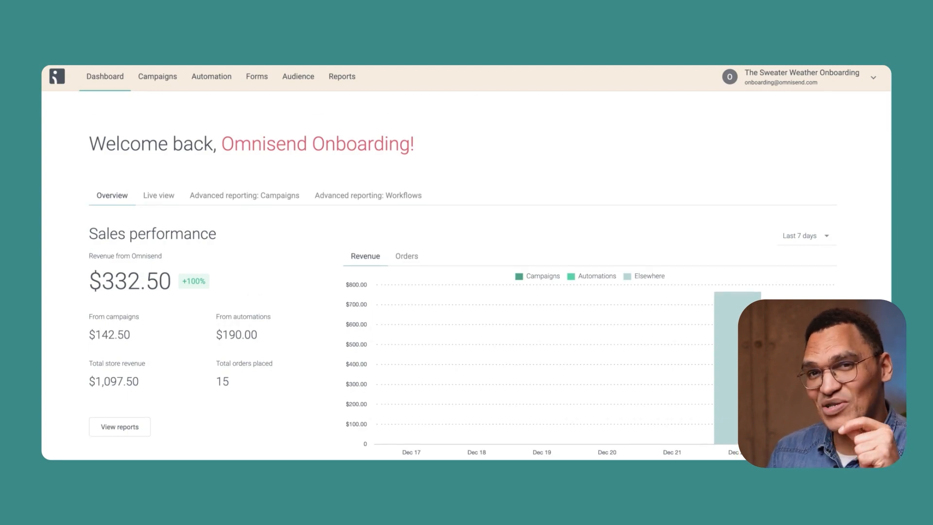
scroll(462, 286, "down", 1)
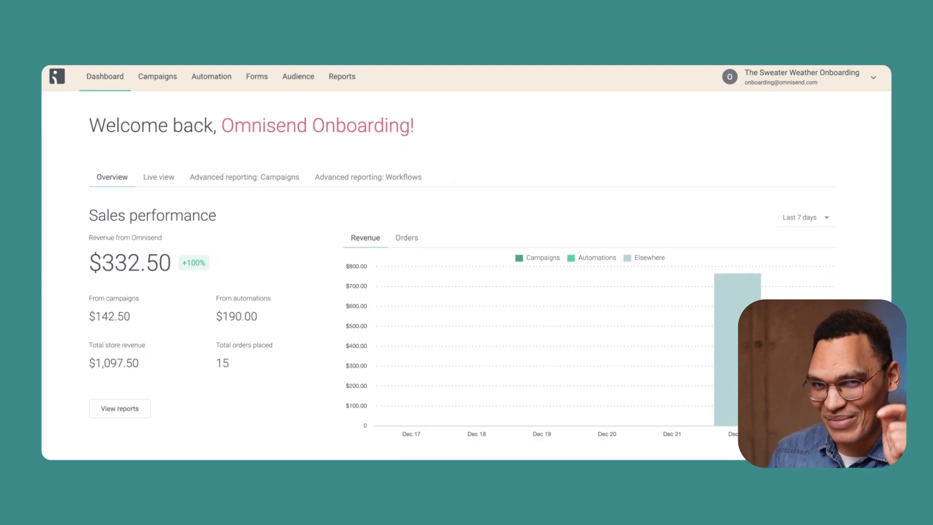
scroll(463, 285, "down", 2)
scroll(462, 276, "down", 1)
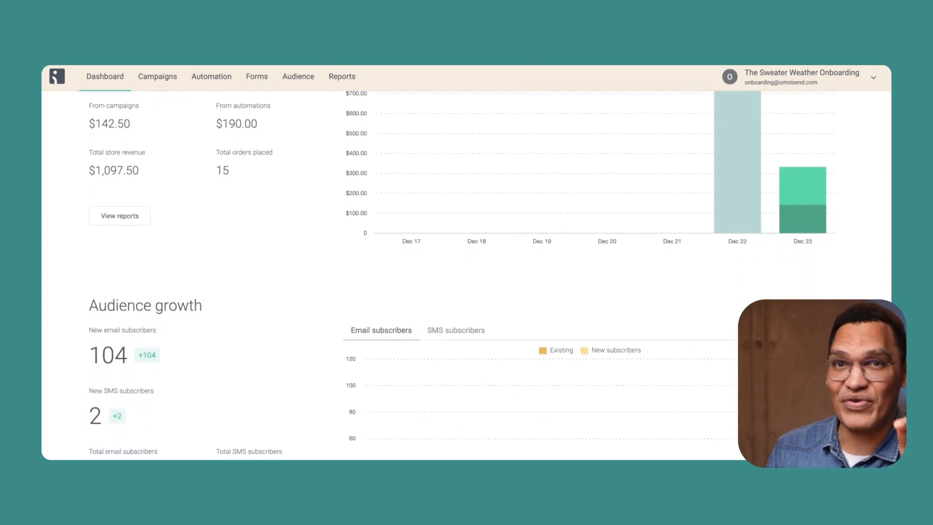
scroll(467, 272, "up", 5)
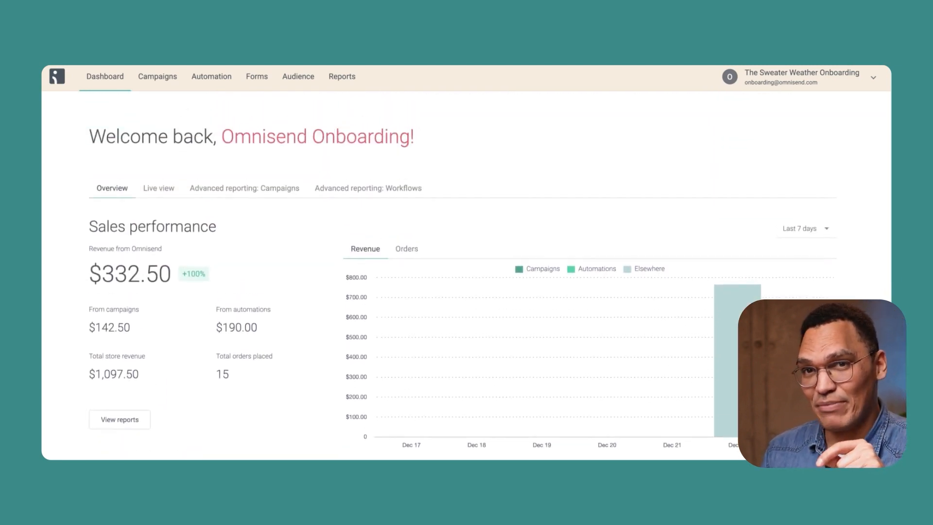
Step: Examine the clickmap from the My first campaign report and the abandoned cart workflow's report with its email and SMS statistics
left_click(353, 86)
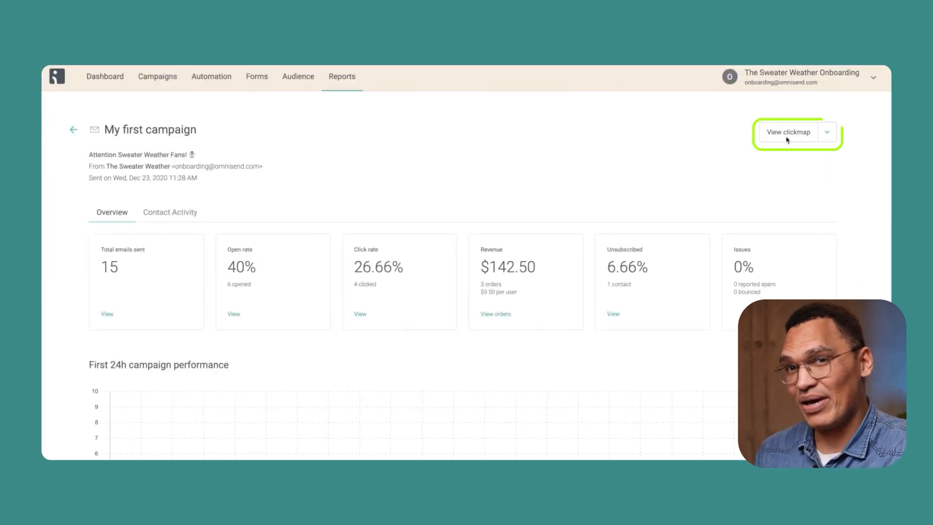
left_click(787, 134)
scroll(673, 193, "down", 1)
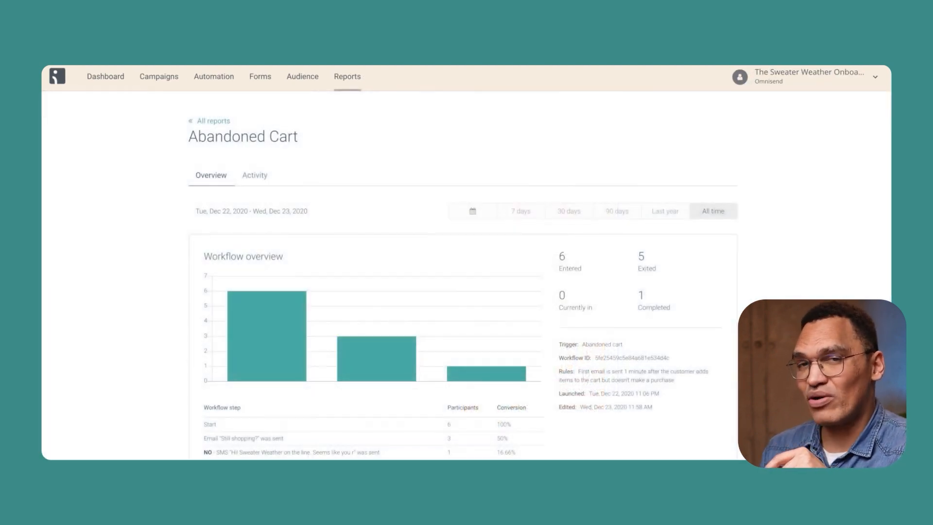
scroll(462, 275, "down", 8)
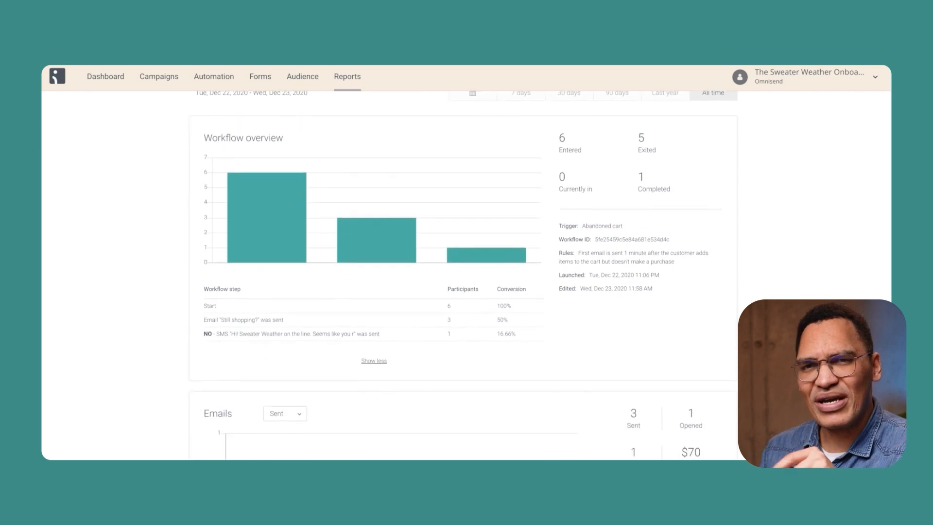
scroll(463, 275, "down", 1)
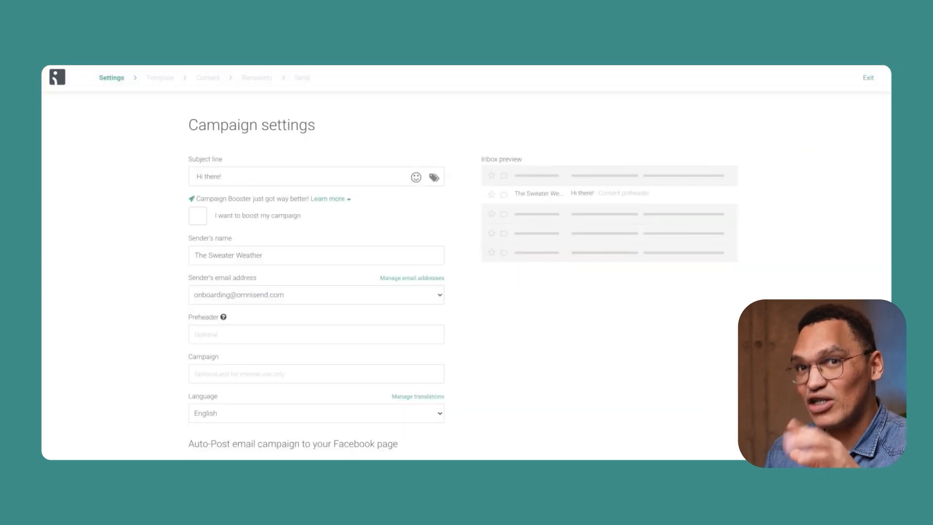
Step: Replace the revised campaign's subject line with "Our Holiday sale is LIVE 🚀"
triple_click(289, 179)
type("Our Holiday sale is LIVE 🚀")
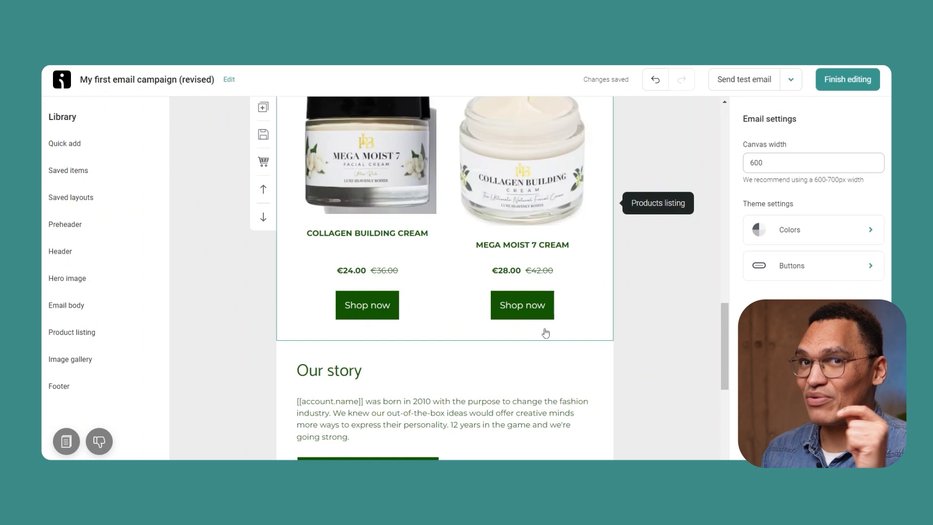
Step: Change the style of the product listing's Shop now buttons to Primary button
left_click(357, 304)
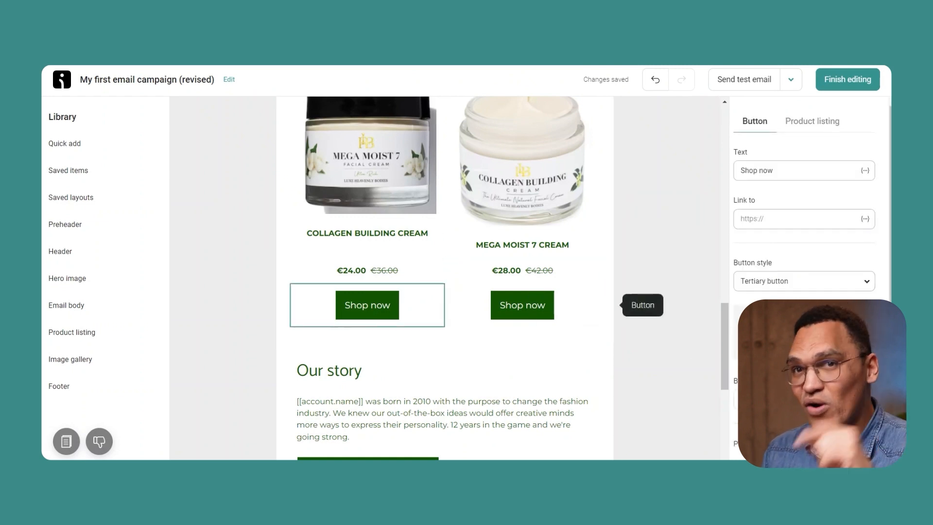
left_click(839, 400)
left_click(835, 284)
left_click(788, 311)
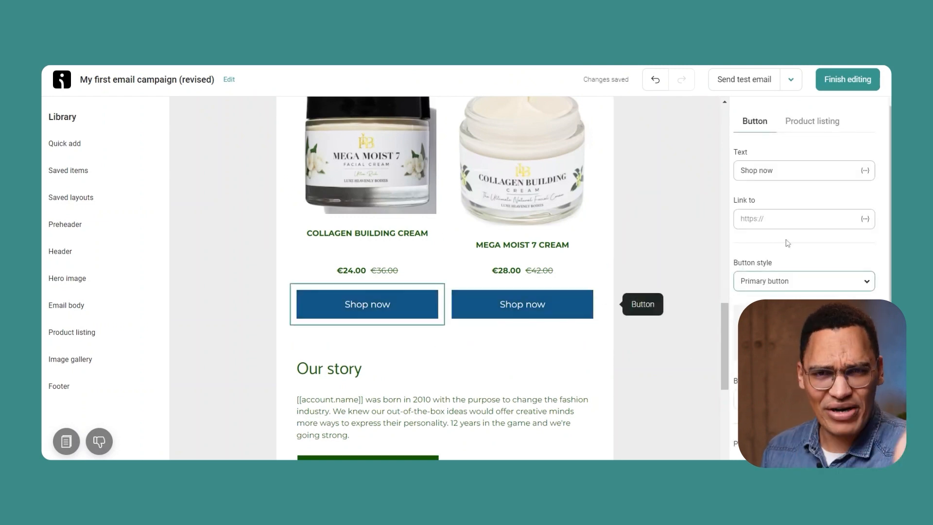